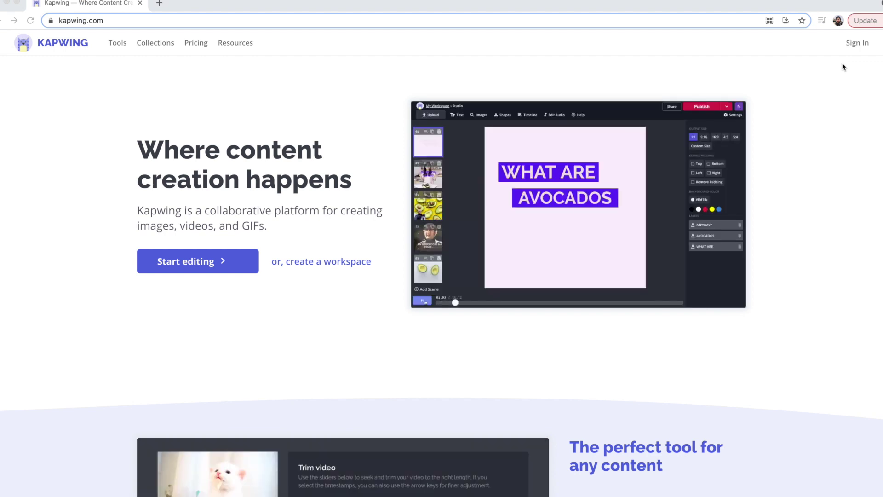
Sign in and start a new Studio project with MVI_3524.MOV uploaded to the timeline
left_click(858, 43)
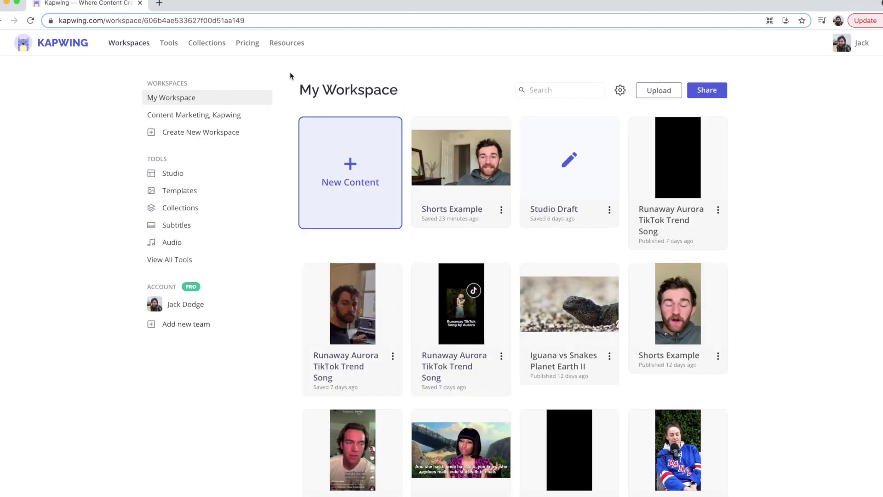
left_click(347, 182)
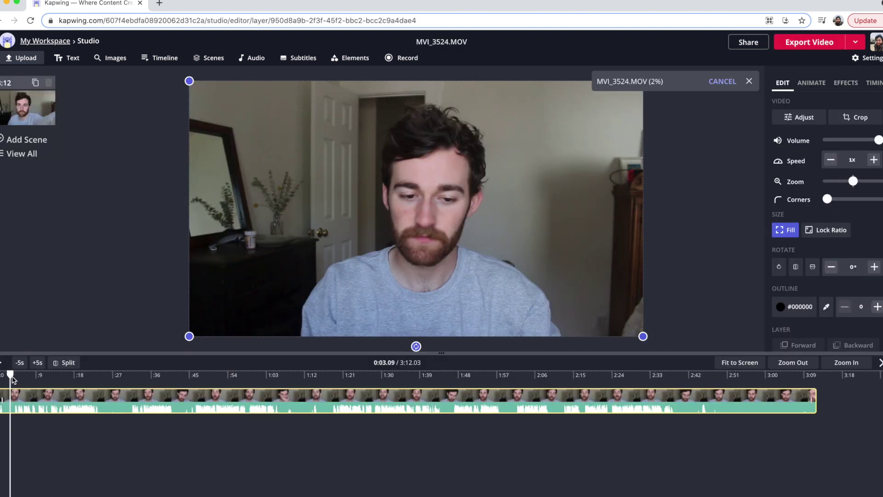
Split the talking-head clip at about 0:05.95
left_click_drag(11, 376, 26, 376)
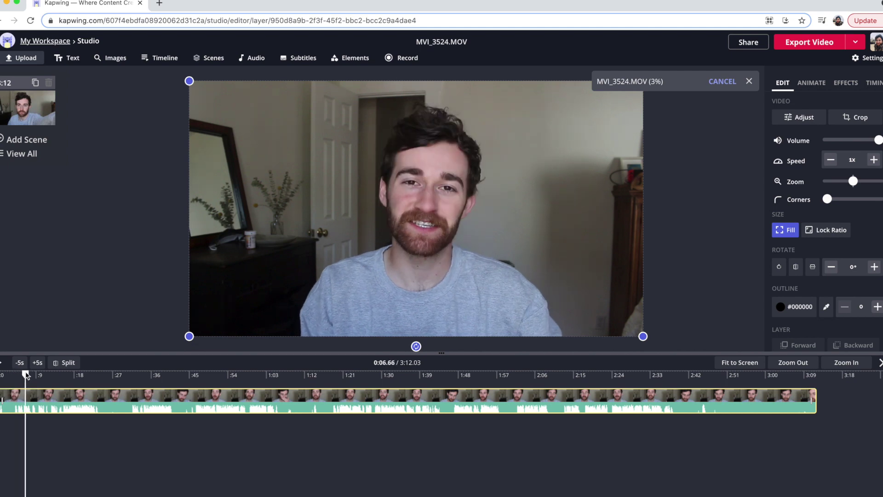
mouse_move(26, 375)
left_mouse_down()
mouse_move(49, 373)
mouse_move(29, 375)
left_mouse_up()
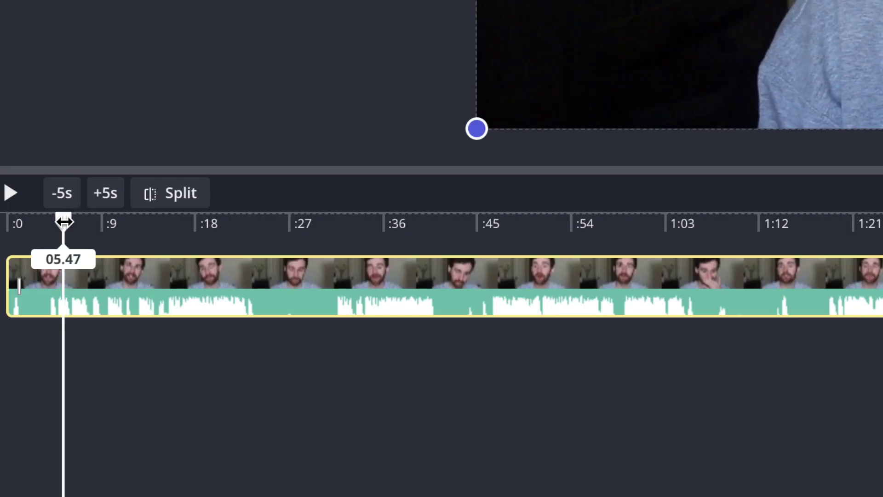
left_click_drag(84, 222, 69, 223)
left_click(184, 202)
Make a second cut near 0:08 and select the short section between the cuts
left_click_drag(71, 224, 135, 212)
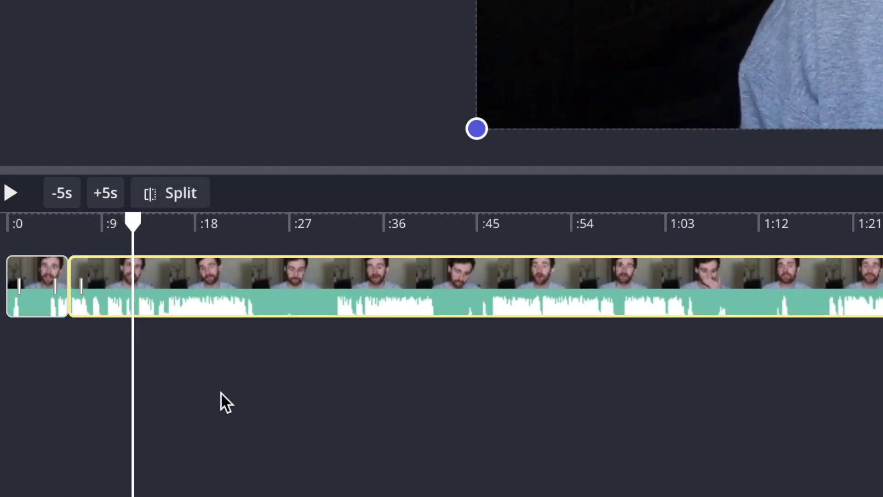
right_click(145, 303)
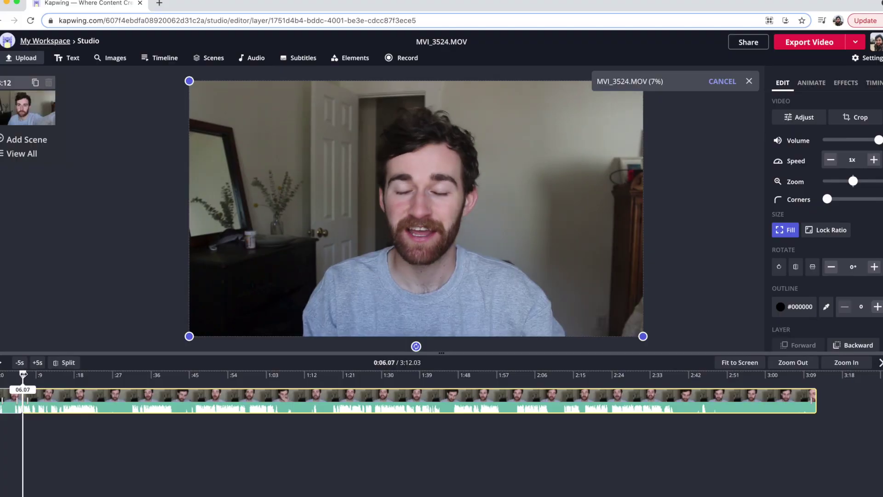
mouse_move(30, 373)
left_mouse_down()
mouse_move(49, 371)
mouse_move(34, 374)
left_mouse_up()
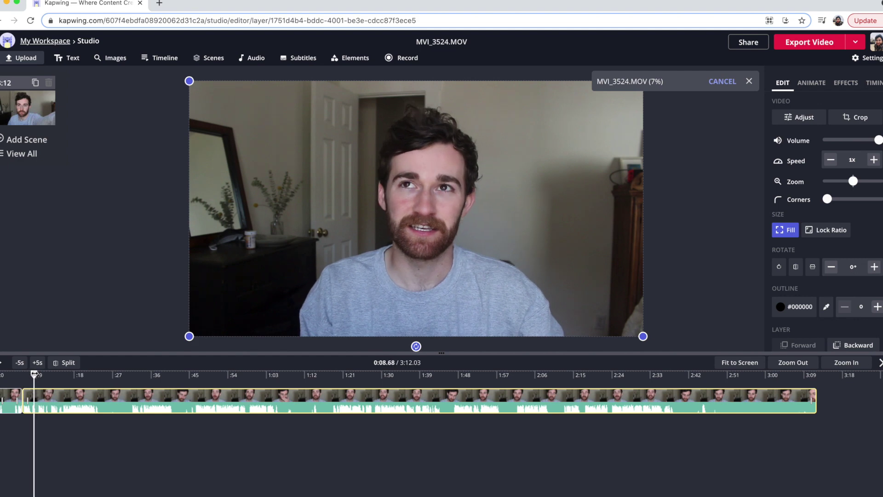
left_click(31, 400)
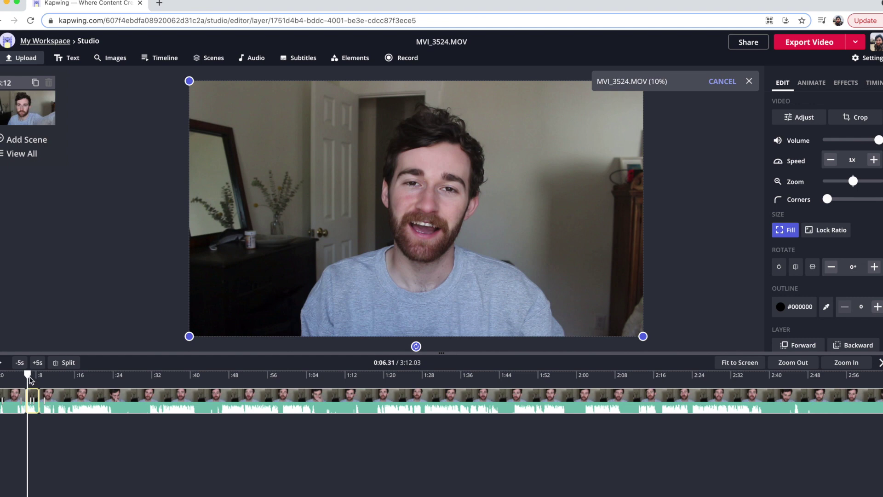
left_click_drag(29, 375, 31, 376)
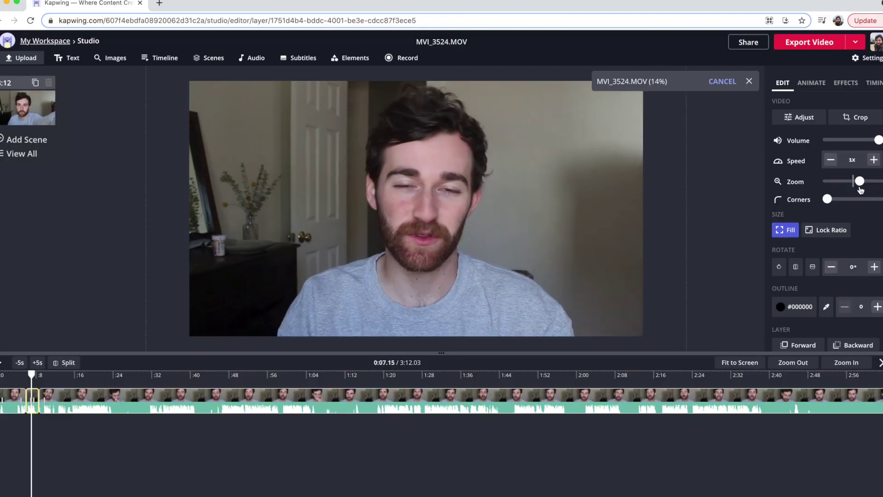
Zoom the 0:06–0:08 section in on the speaker's face, reframe it, and play it back
left_click_drag(814, 244, 834, 251)
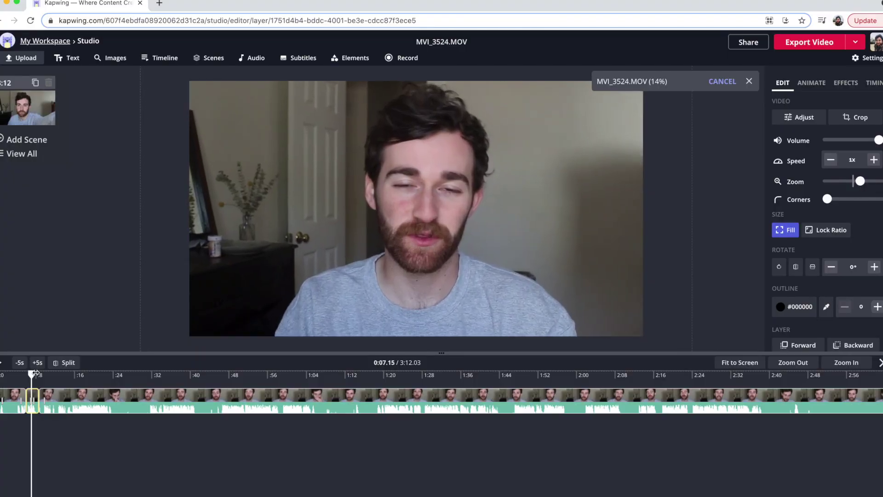
mouse_move(395, 232)
left_mouse_down()
mouse_move(473, 230)
mouse_move(371, 245)
mouse_move(437, 230)
mouse_move(405, 241)
left_mouse_up()
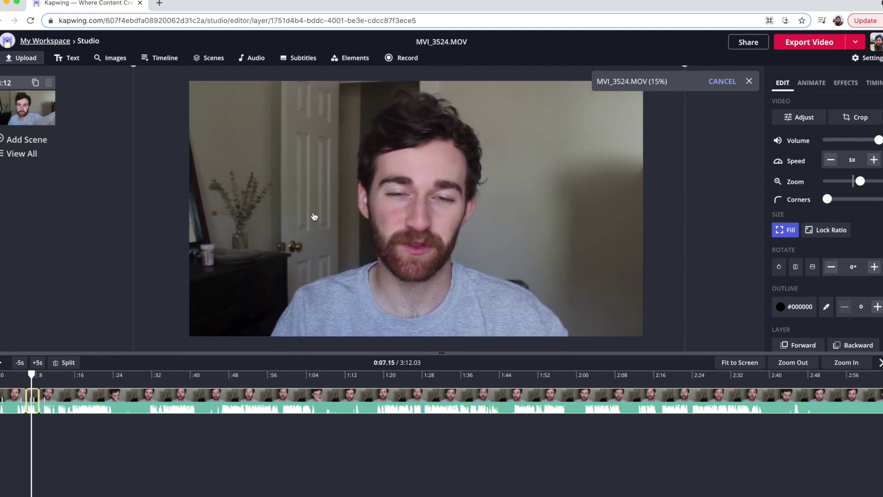
left_click_drag(418, 218, 466, 215)
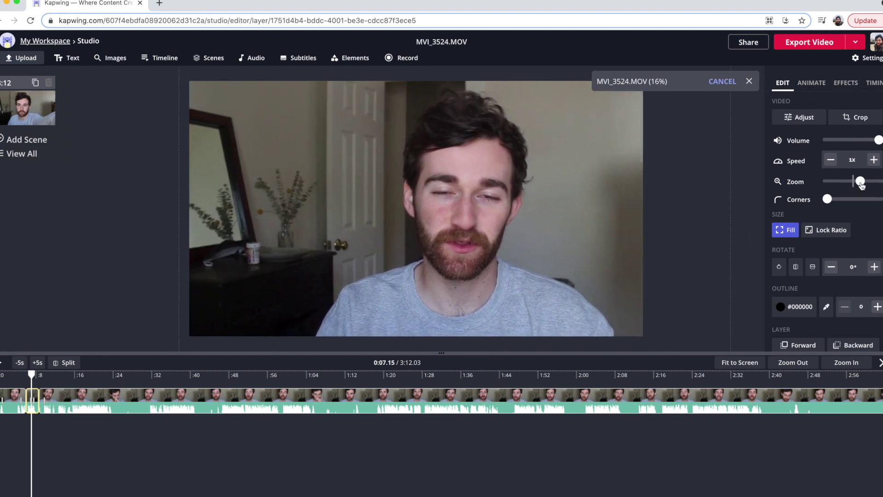
left_click_drag(860, 182, 879, 182)
mouse_move(382, 210)
left_mouse_down()
mouse_move(660, 198)
mouse_move(497, 193)
mouse_move(382, 211)
left_mouse_up()
key("ctrl+z")
key("ctrl+z")
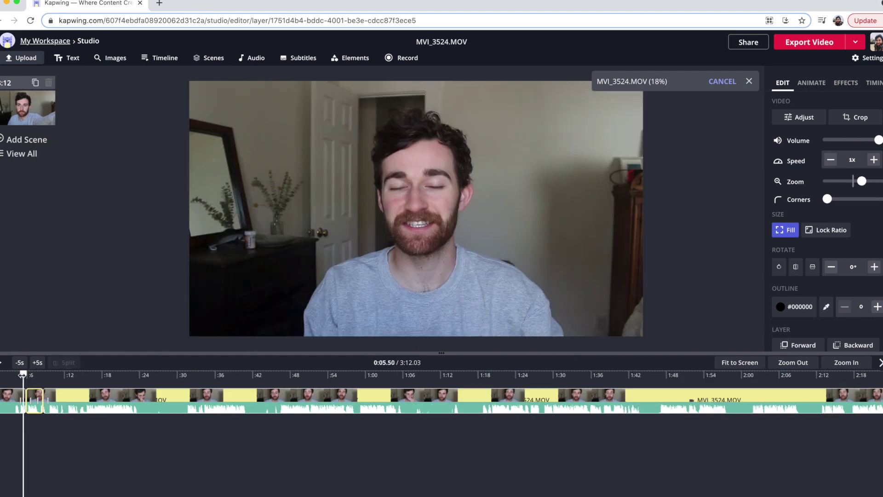
key("space")
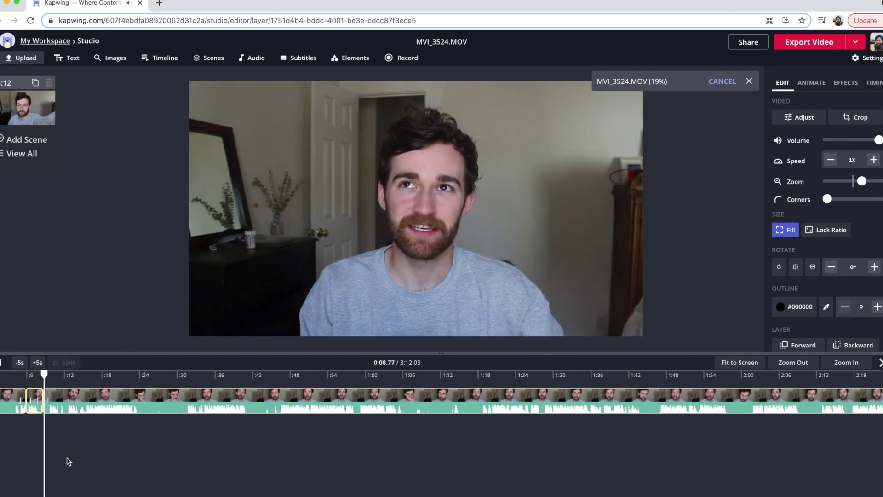
Split the main clip at about 0:14.8 and 0:17.3 and open Crop for that section
key("space")
scroll(85, 404, "up", 2)
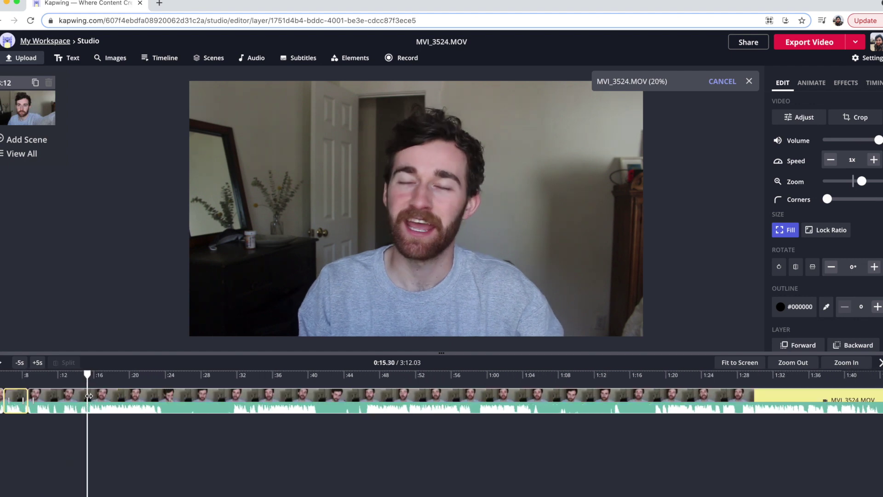
left_click(86, 405)
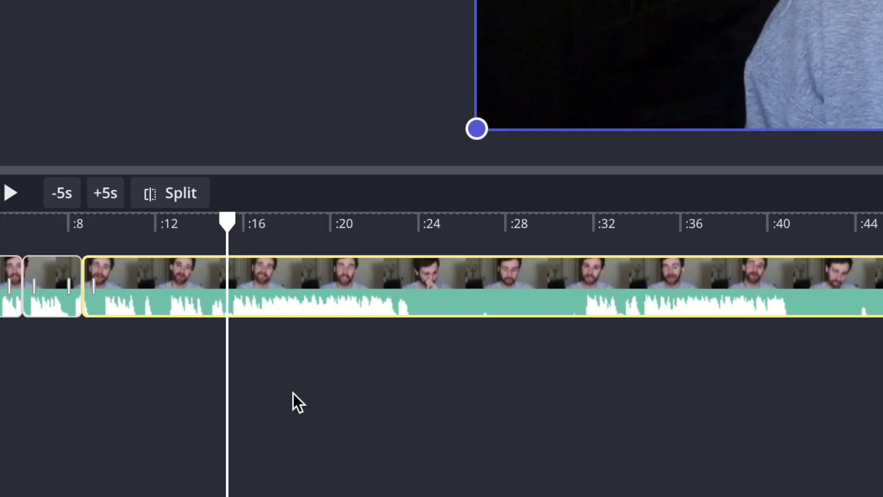
key("s")
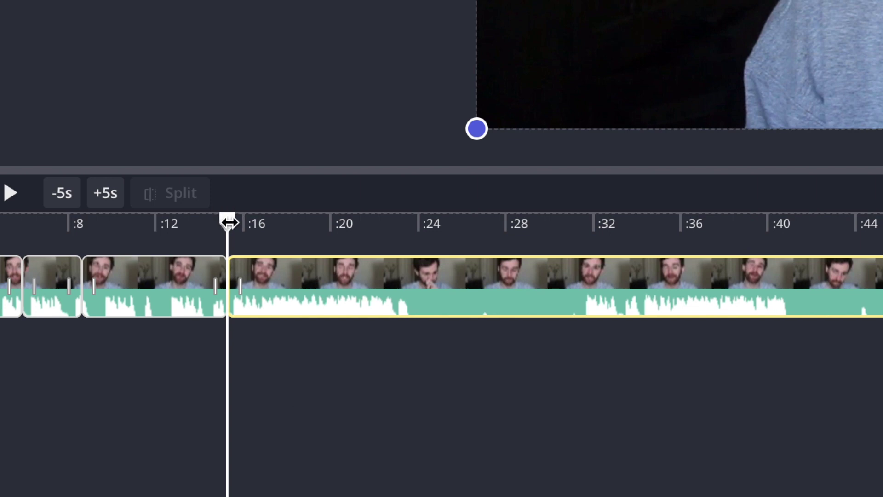
left_click_drag(228, 220, 277, 221)
key("s")
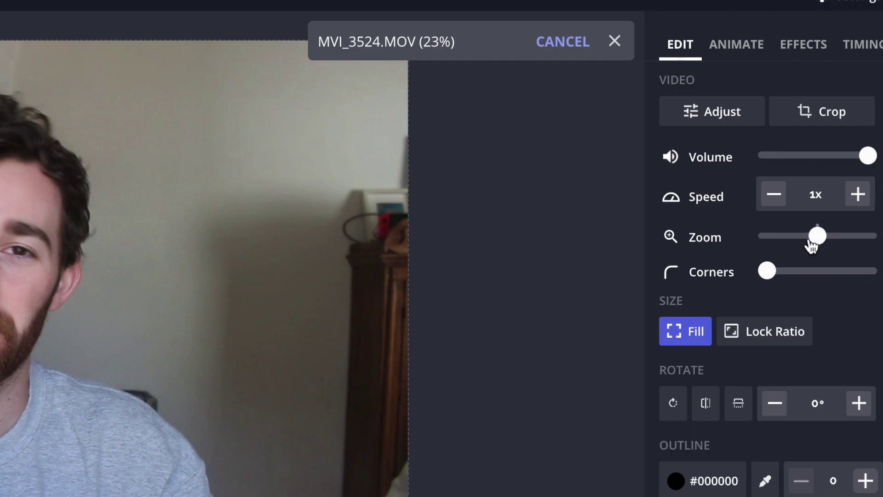
left_click(819, 122)
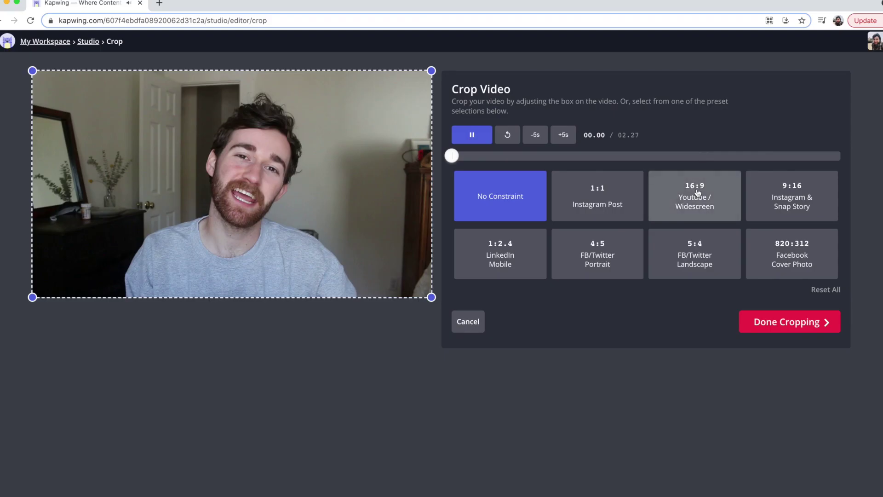
Crop the 0:14.8–0:17.3 section to a 16:9 box tight around the face
left_click(705, 198)
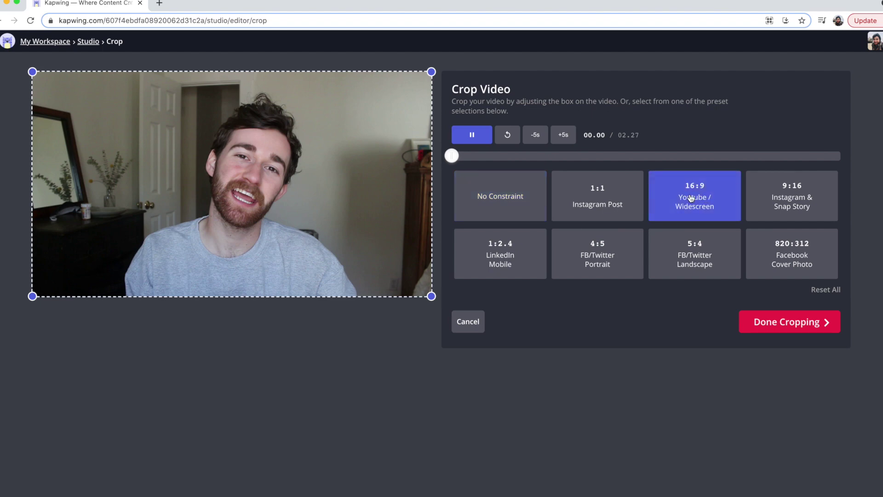
left_click_drag(431, 296, 332, 238)
left_click_drag(251, 173, 332, 201)
left_click_drag(394, 253, 382, 247)
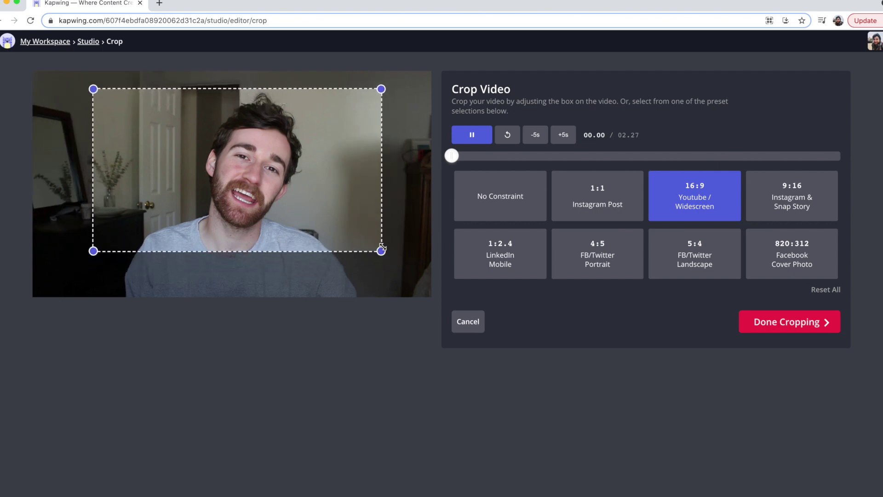
left_click_drag(335, 219, 338, 220)
left_click(794, 329)
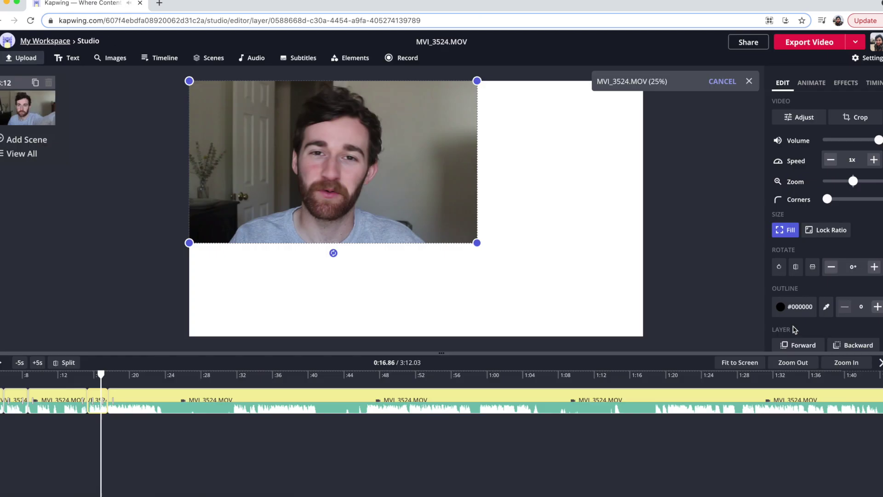
Enlarge the cropped footage to fill the canvas and play back the jump cut
left_click_drag(476, 242, 643, 337)
left_click(81, 379)
key("space")
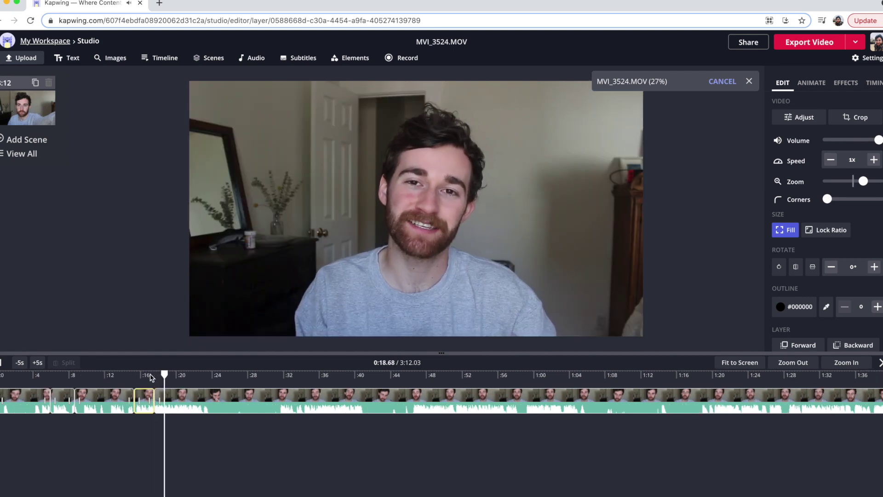
left_click(191, 399)
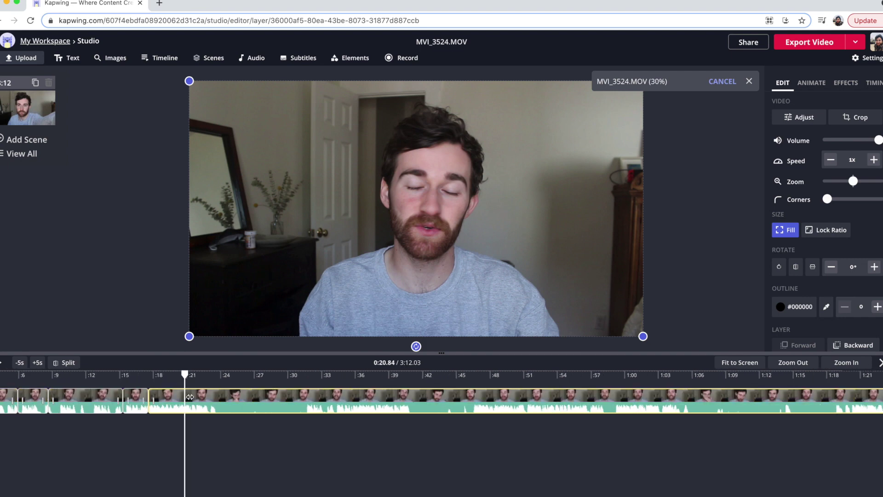
Split the clip at about 0:21 and 0:22.3 and zoom the new section to maximum
left_click_drag(181, 372, 195, 374)
left_click_drag(486, 213, 525, 213)
key("s")
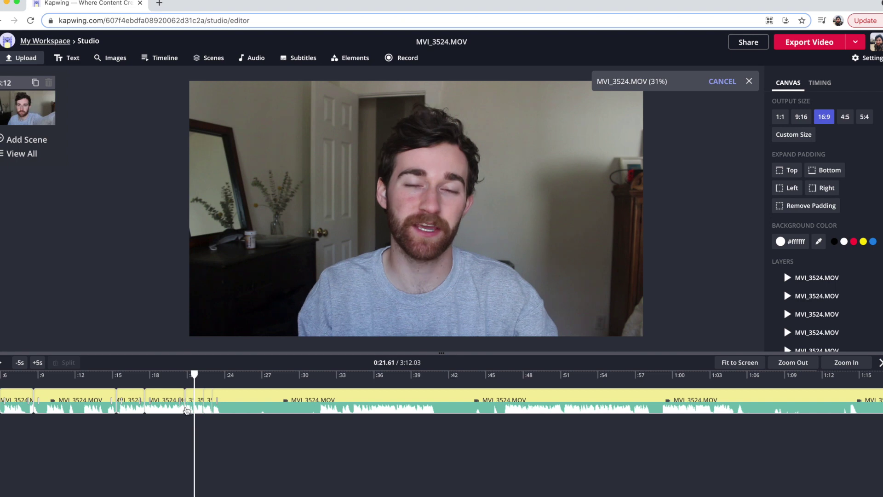
left_click(188, 408)
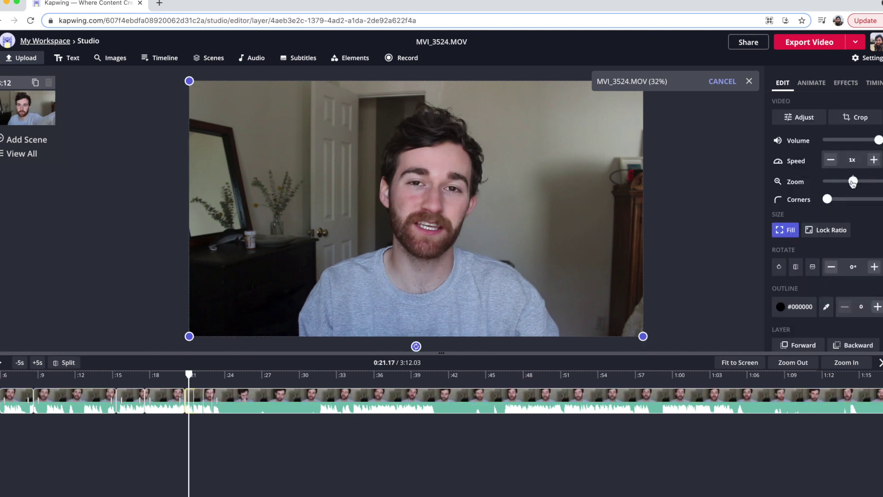
left_click_drag(856, 183, 857, 183)
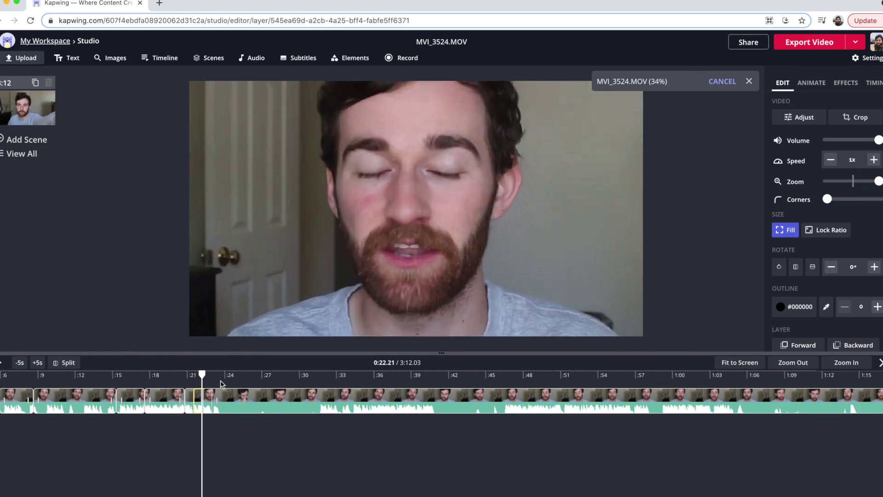
left_click(879, 181)
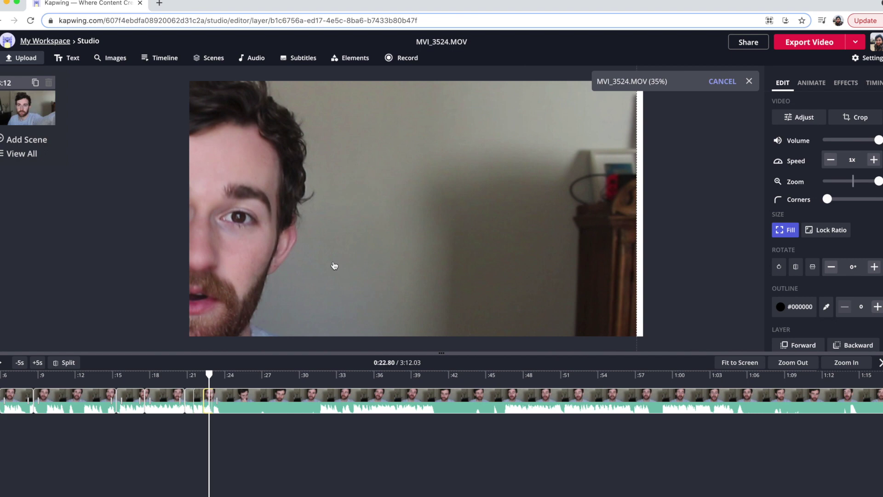
left_click(176, 376)
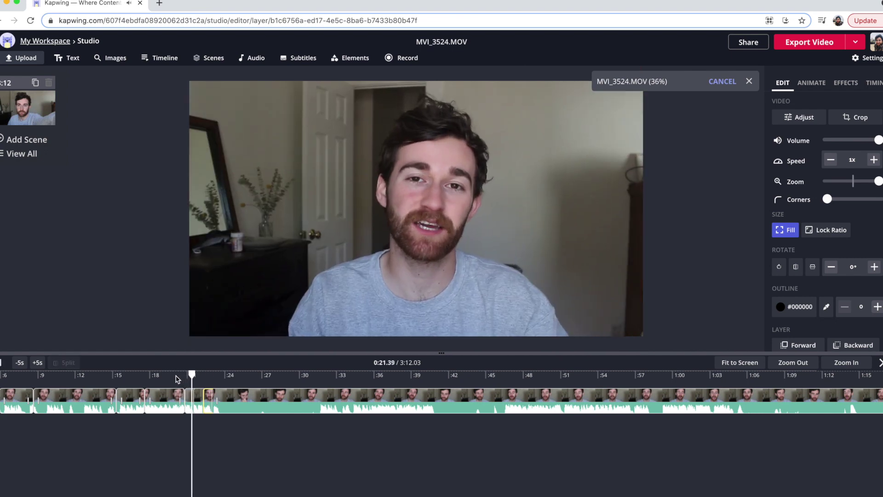
Review the zoomed cuts and open the Export Video format choices
mouse_move(216, 370)
left_mouse_down()
mouse_move(183, 374)
mouse_move(210, 376)
left_mouse_up()
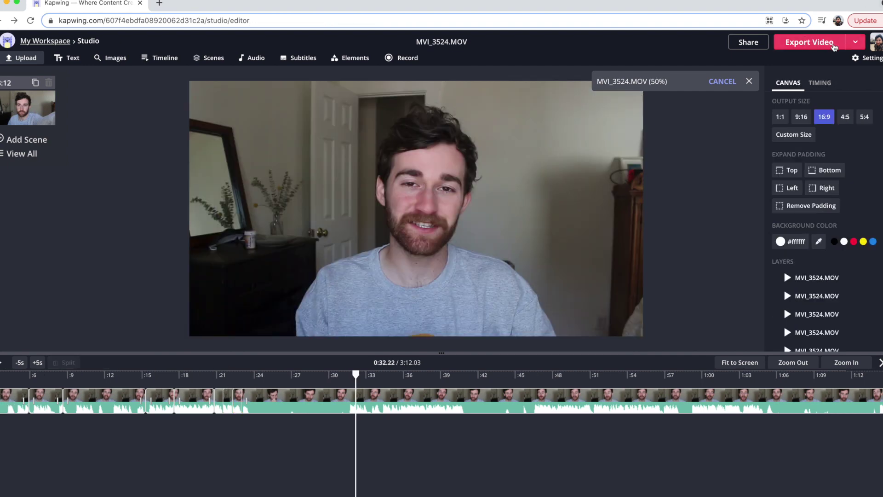
left_click(851, 44)
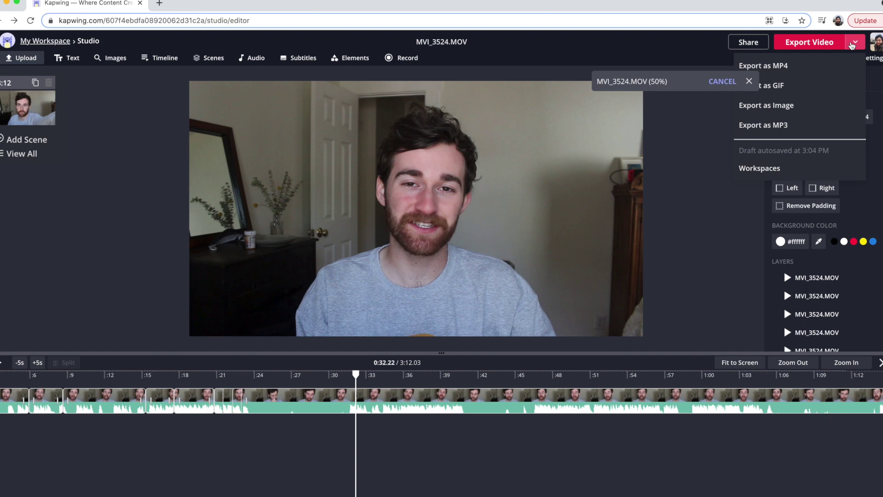